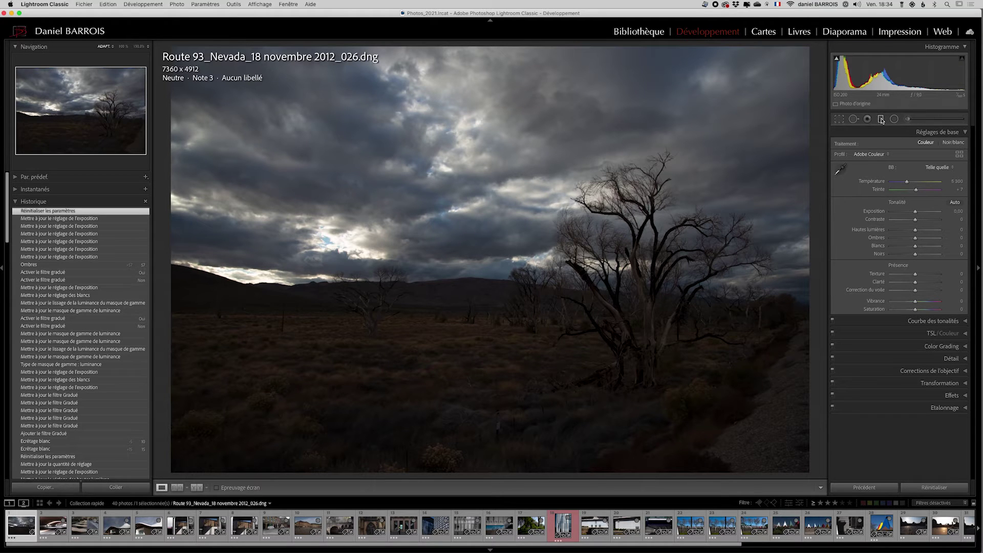
- Add a graduated filter rising from the bottom of the photo, show its mask overlay, and widen and level it up to the mountain line
{"action": "left_click", "coordinate": [880, 119]}
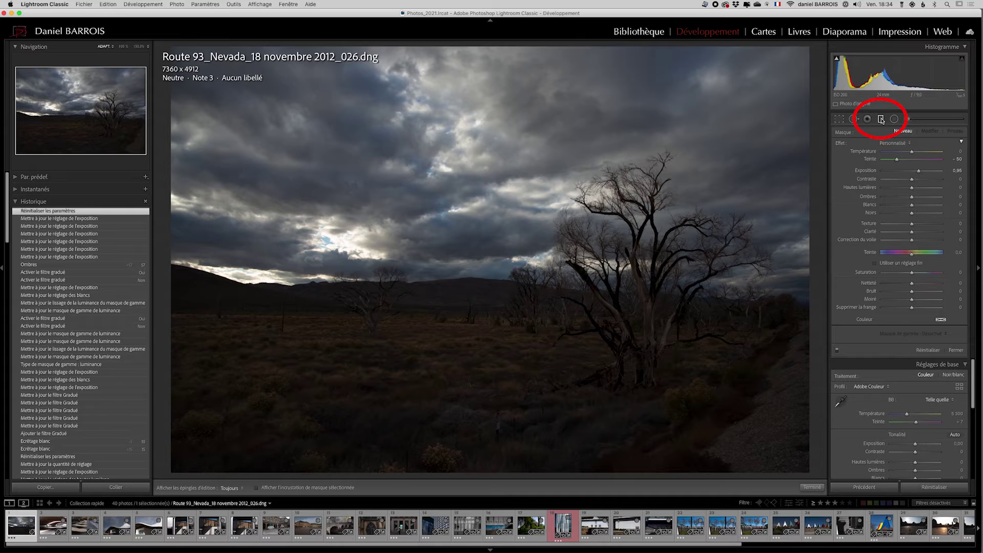
{"action": "left_click_drag", "start_coordinate": [468, 469], "coordinate": [469, 370]}
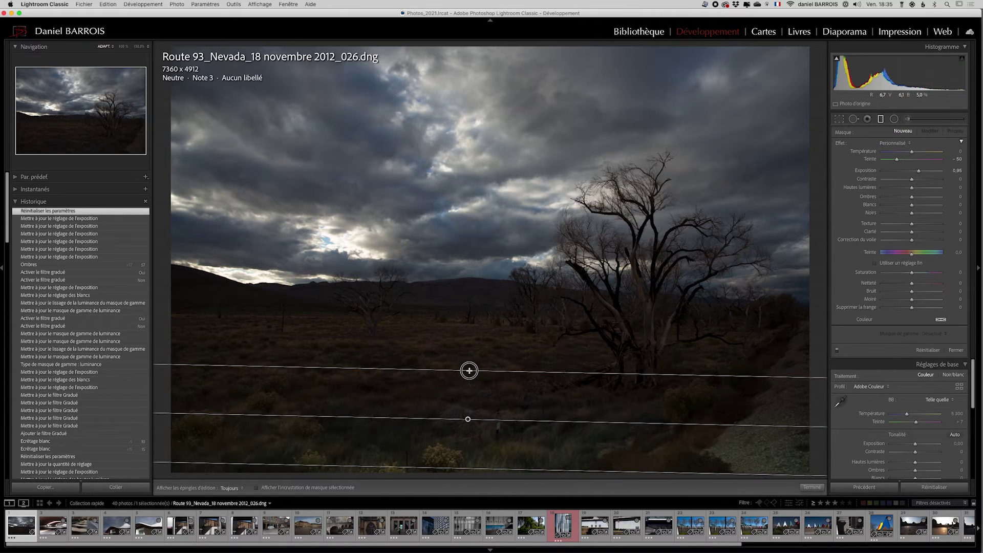
{"action": "left_click", "coordinate": [256, 487]}
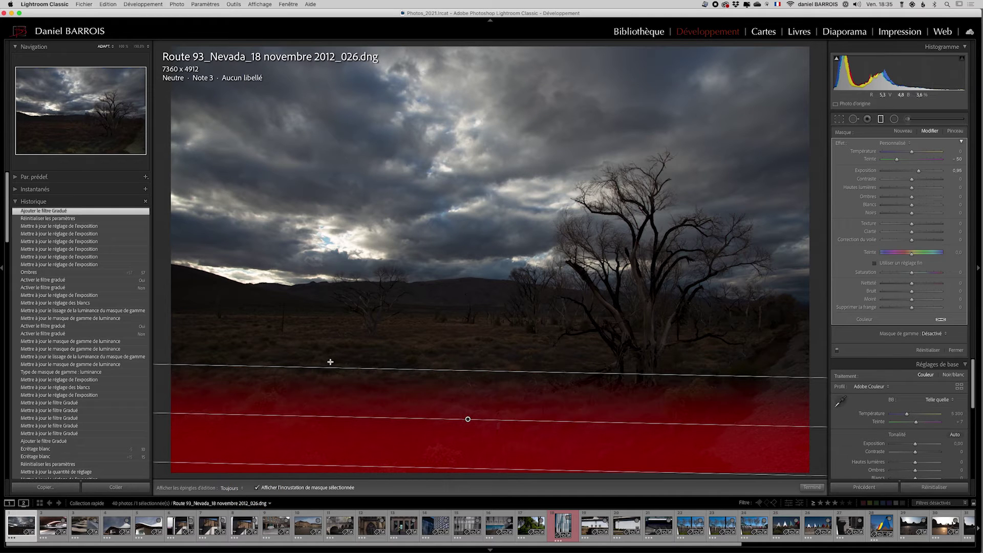
{"action": "left_click_drag", "start_coordinate": [472, 372], "coordinate": [439, 264]}
{"action": "mouse_move", "coordinate": [511, 365]}
{"action": "left_mouse_down"}
{"action": "mouse_move", "coordinate": [502, 336]}
{"action": "mouse_move", "coordinate": [523, 364]}
{"action": "left_mouse_up"}
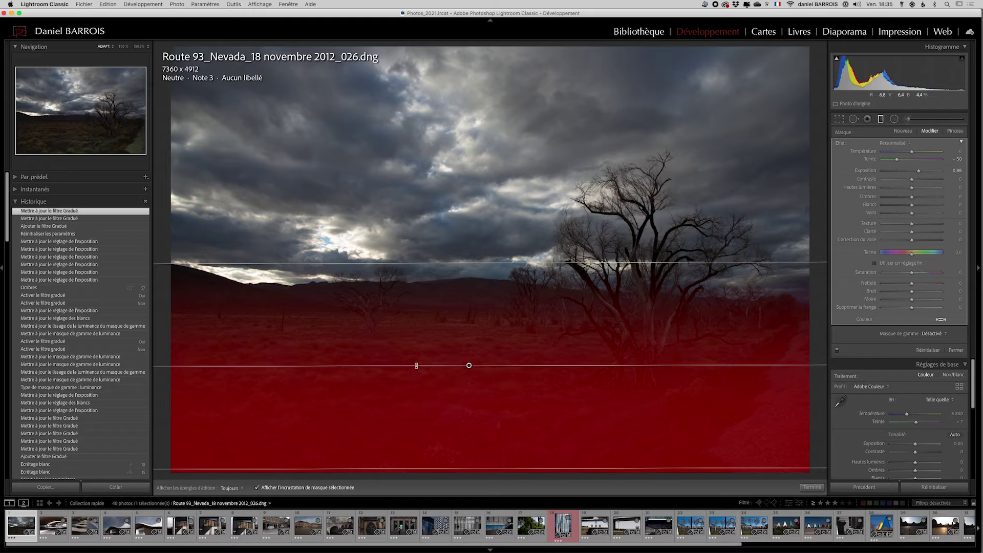
- Narrow the graduated filter's transition and align it with the slightly sloping horizon, with the mask overlay hidden at the end
{"action": "key", "text": "alt"}
{"action": "left_click_drag", "start_coordinate": [469, 262], "coordinate": [471, 359]}
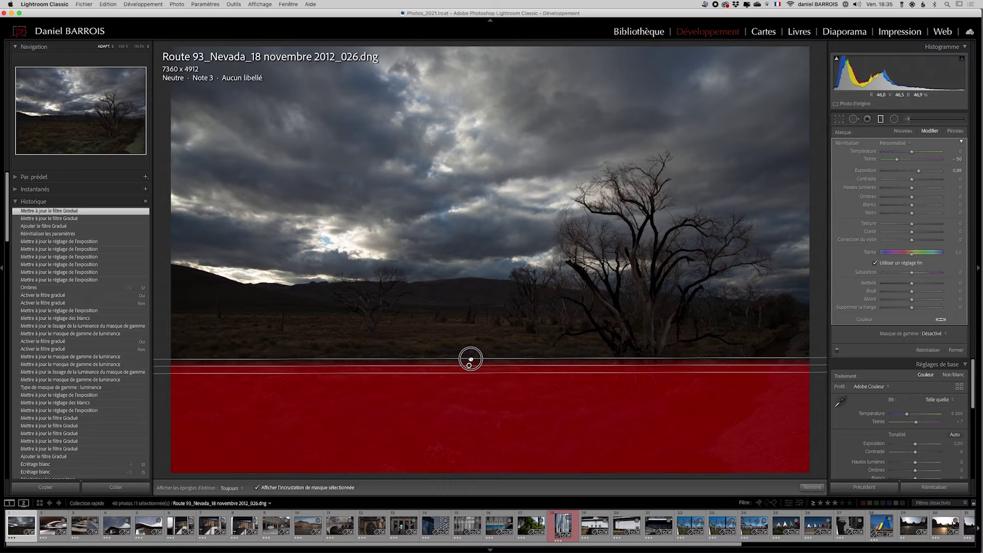
{"action": "left_click_drag", "start_coordinate": [471, 359], "coordinate": [466, 311]}
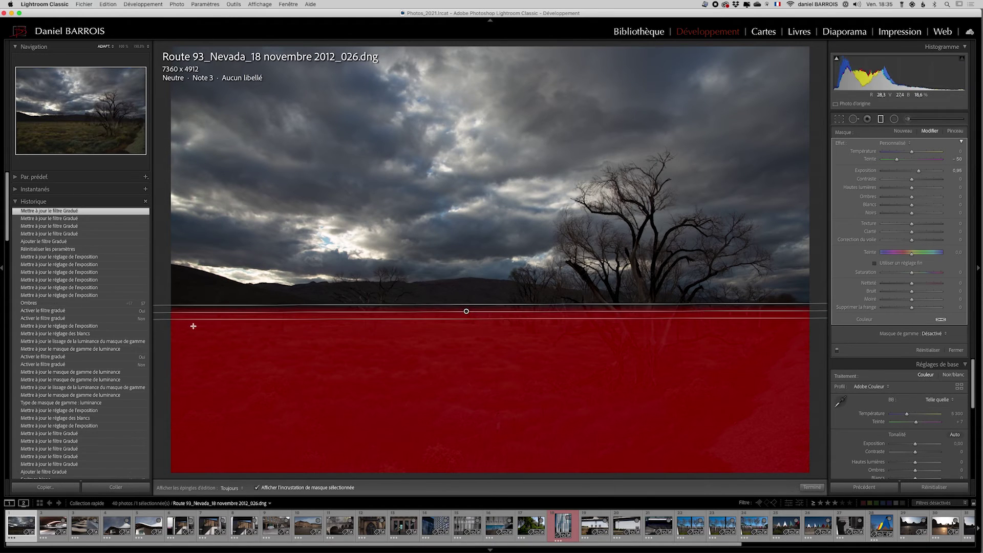
{"action": "left_click_drag", "start_coordinate": [791, 310], "coordinate": [792, 312]}
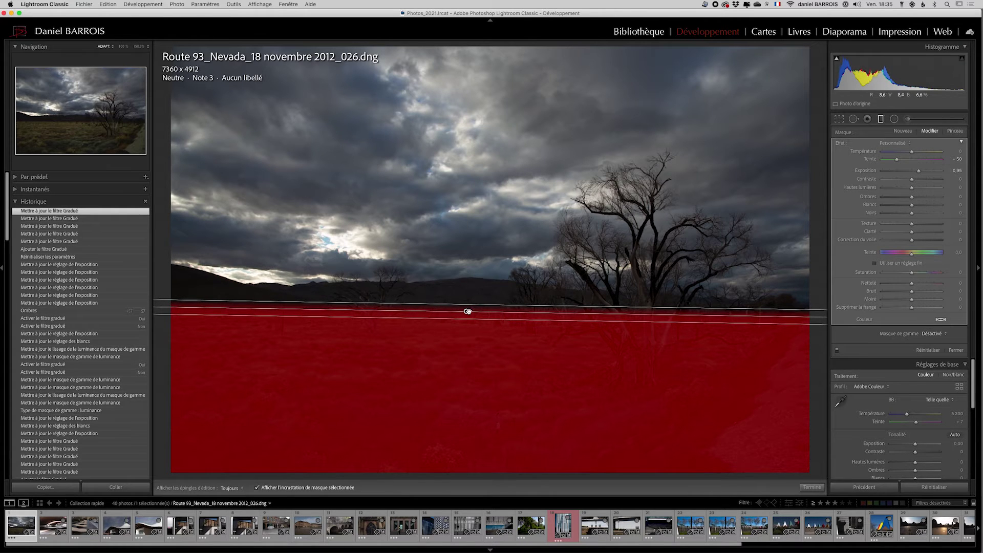
{"action": "left_click_drag", "start_coordinate": [467, 311], "coordinate": [468, 296]}
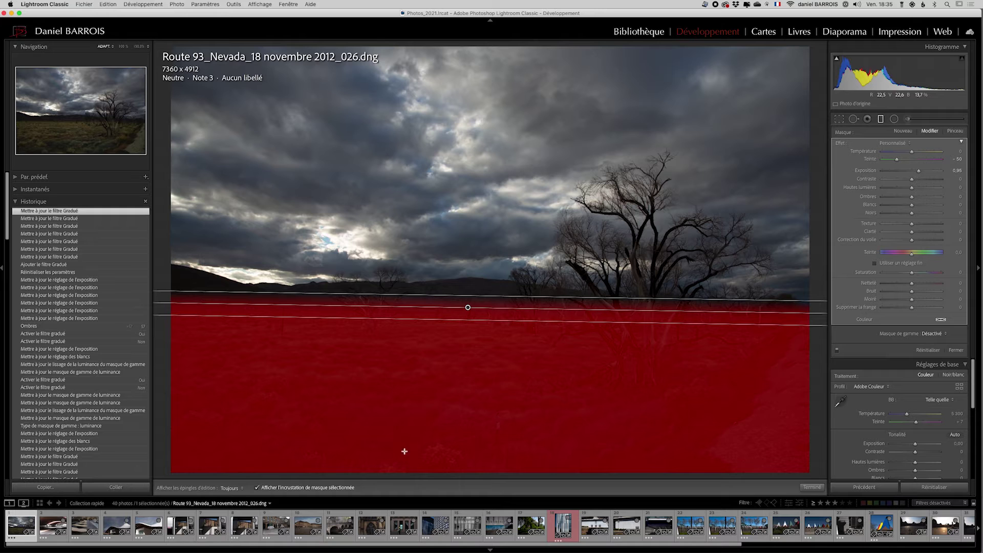
{"action": "left_click", "coordinate": [257, 487]}
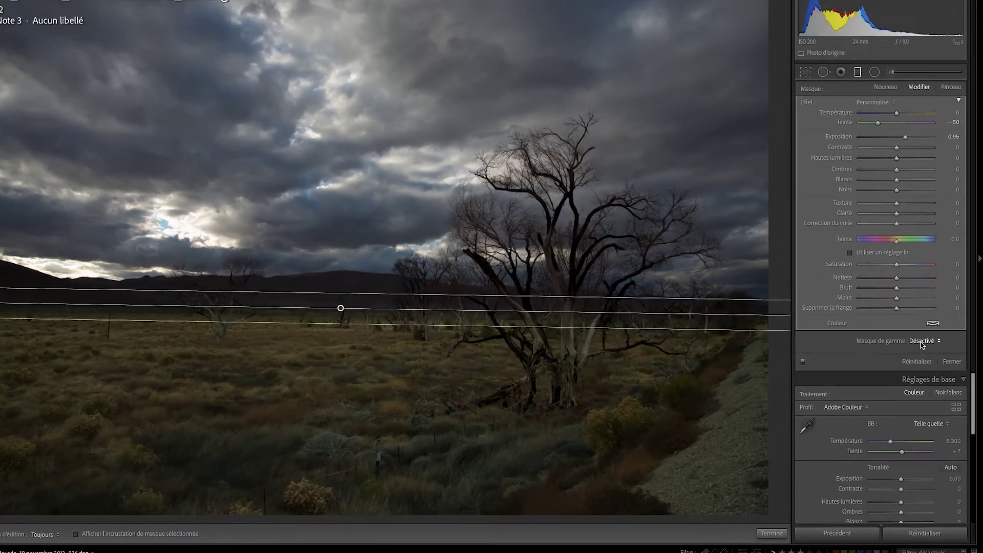
- Apply a Luminance range mask to the graduated filter and raise the filter's exposure to 2.16
{"action": "left_click", "coordinate": [920, 342]}
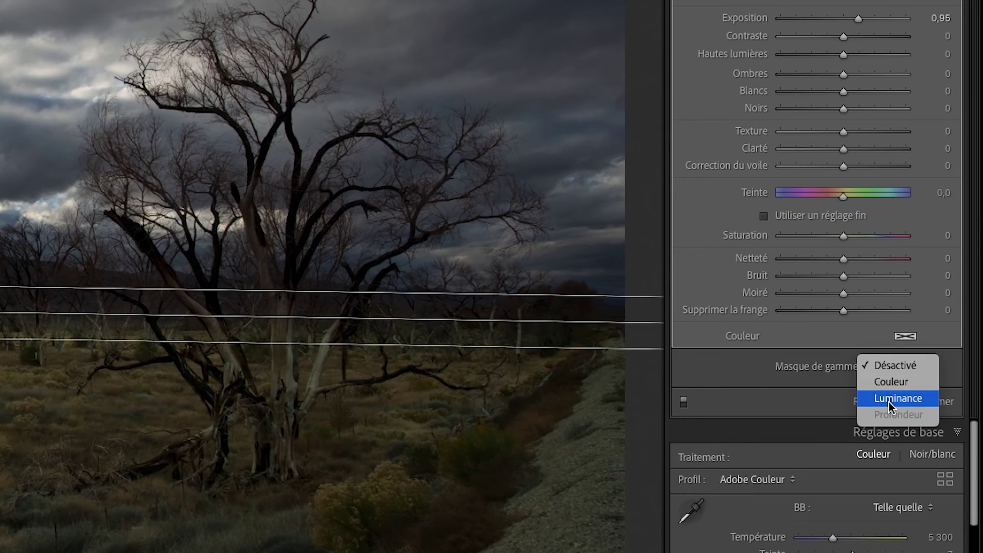
{"action": "left_click", "coordinate": [890, 402]}
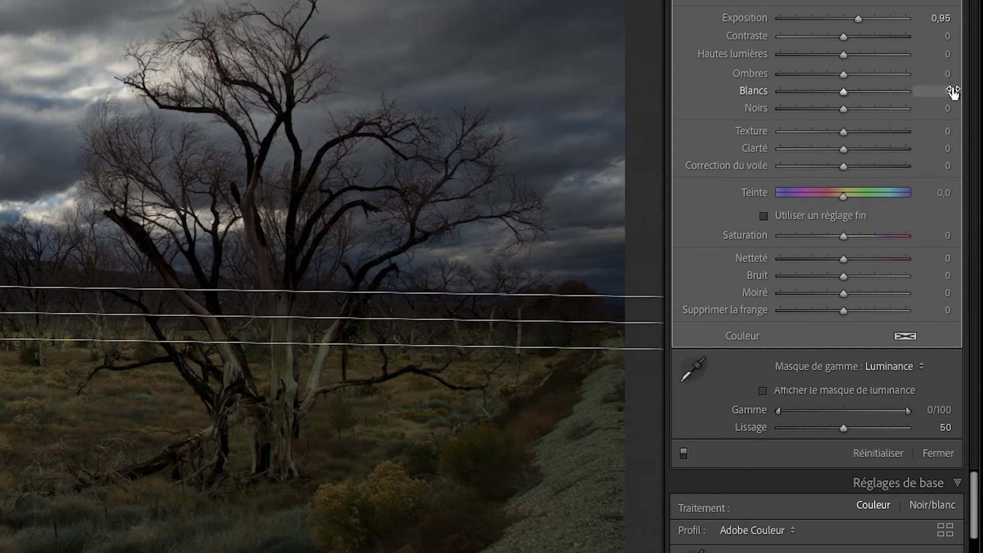
{"action": "left_click_drag", "start_coordinate": [858, 19], "coordinate": [876, 21]}
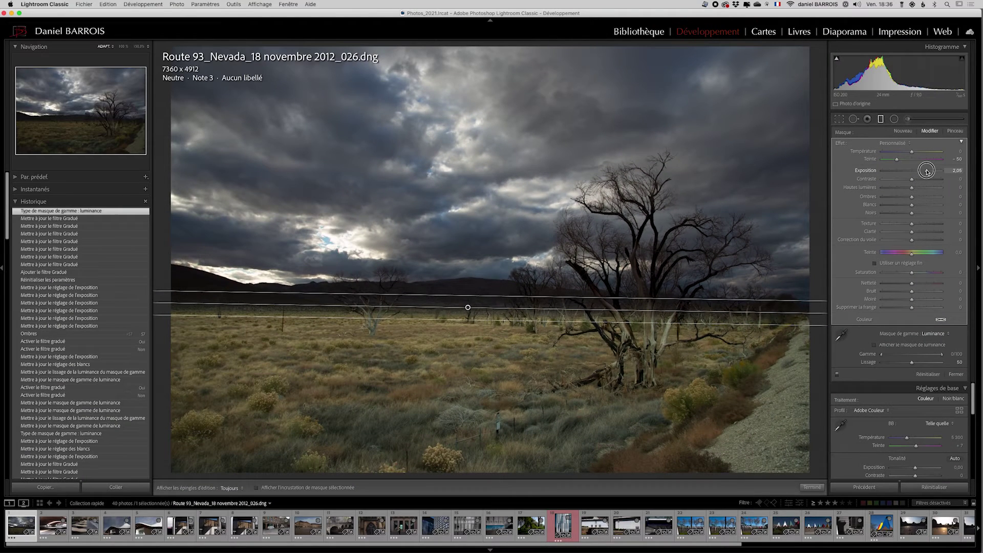
{"action": "left_click_drag", "start_coordinate": [926, 171], "coordinate": [927, 171]}
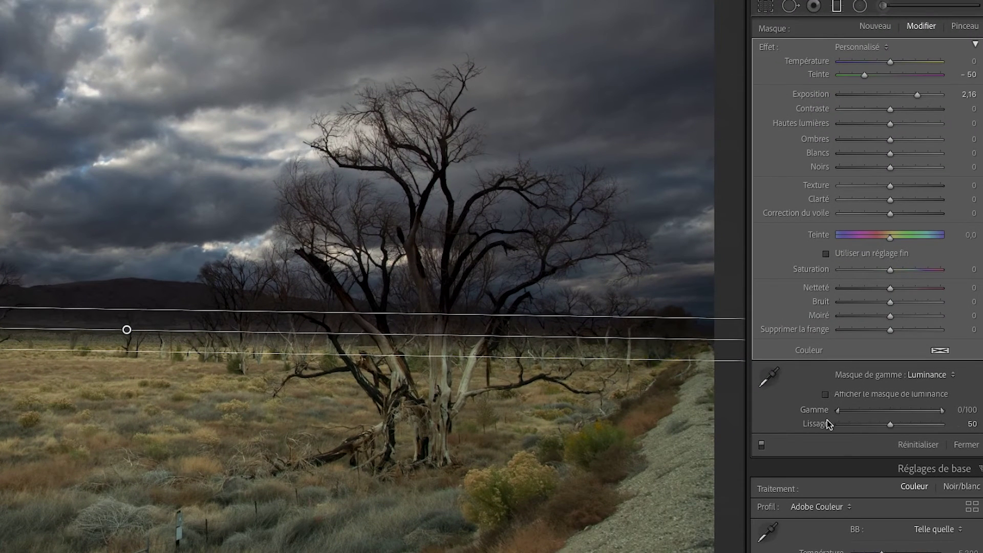
- Restrict the luminance mask to a Gamme of 37/100 with Lissage 0, using the displayed luminance mask as a guide
{"action": "left_click", "coordinate": [839, 411]}
{"action": "left_click_drag", "start_coordinate": [839, 412], "coordinate": [864, 412]}
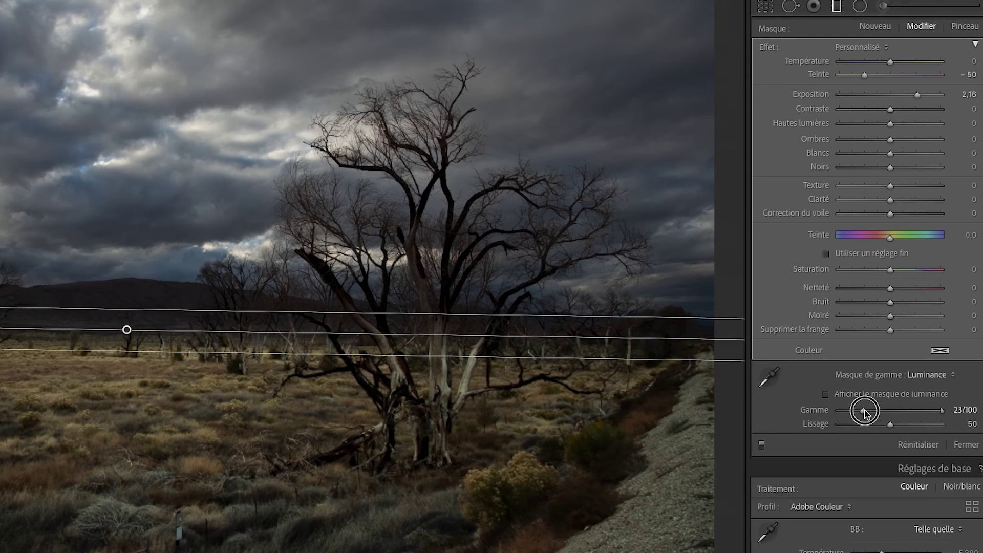
{"action": "left_click", "coordinate": [825, 394]}
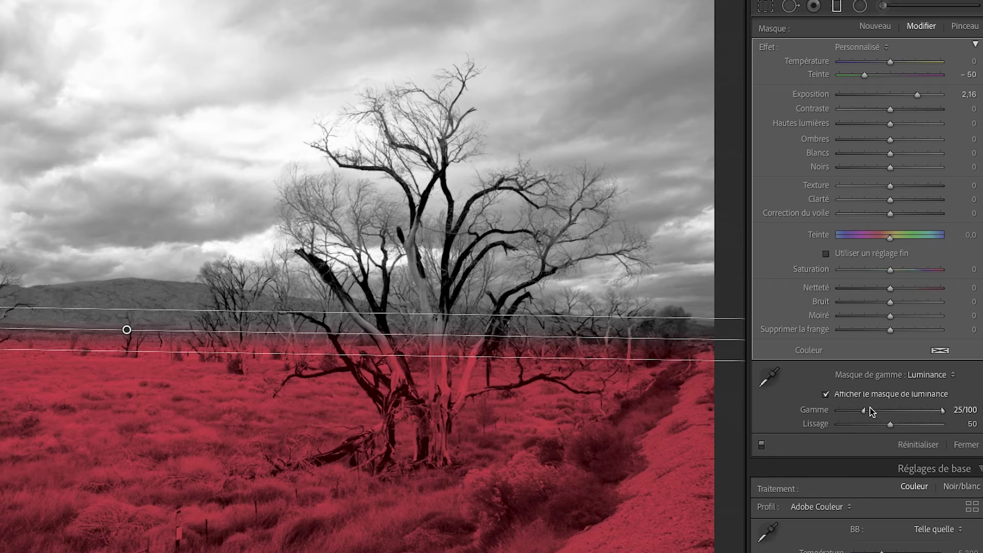
{"action": "mouse_move", "coordinate": [863, 410]}
{"action": "left_mouse_down"}
{"action": "mouse_move", "coordinate": [888, 412]}
{"action": "mouse_move", "coordinate": [870, 412]}
{"action": "left_mouse_up"}
{"action": "left_click_drag", "start_coordinate": [890, 425], "coordinate": [827, 431]}
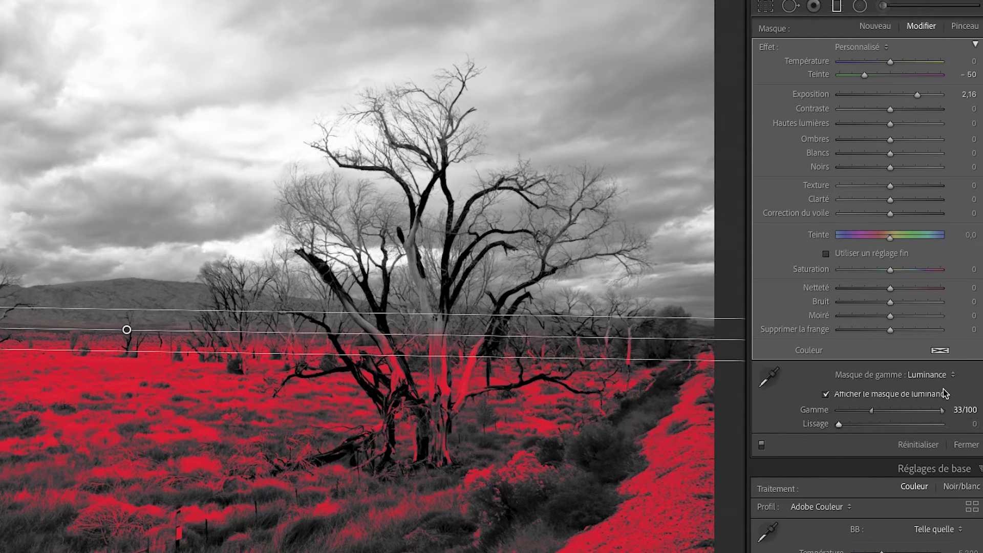
{"action": "left_click_drag", "start_coordinate": [872, 411], "coordinate": [876, 411]}
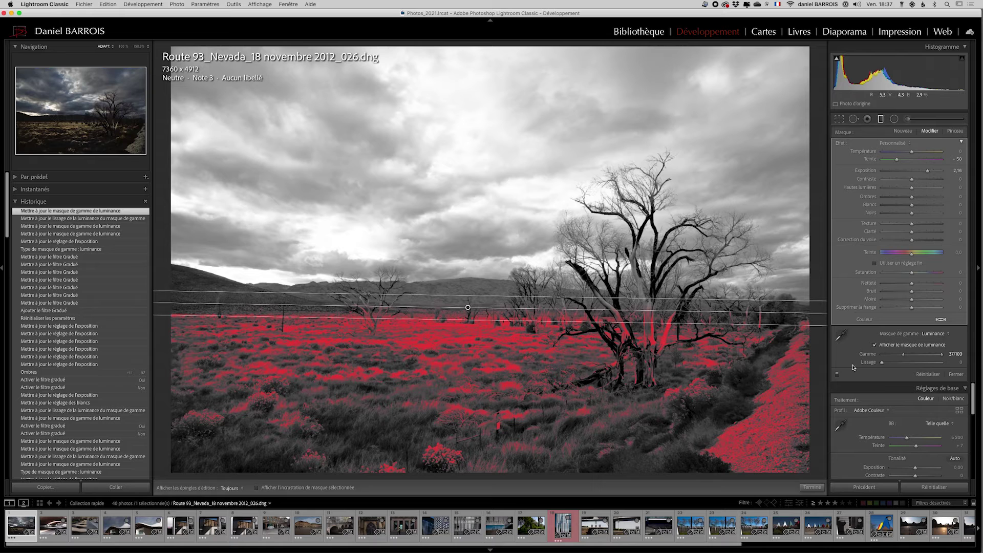
- Hide the luminance mask and compare the foreground with the graduated filter switched off and on
{"action": "left_click", "coordinate": [873, 345]}
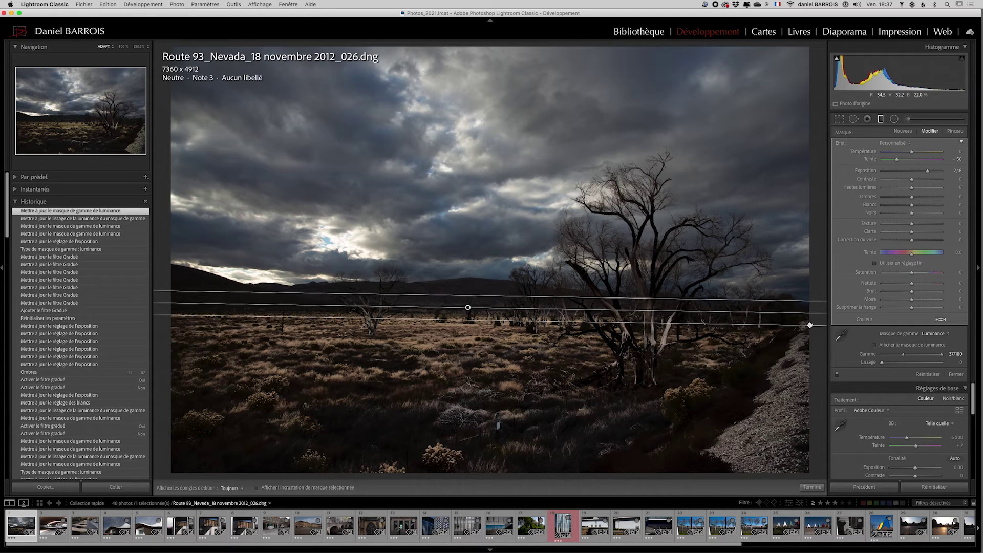
{"action": "left_click", "coordinate": [837, 375]}
{"action": "left_click", "coordinate": [836, 375]}
{"action": "left_click", "coordinate": [837, 375]}
{"action": "left_click", "coordinate": [837, 375]}
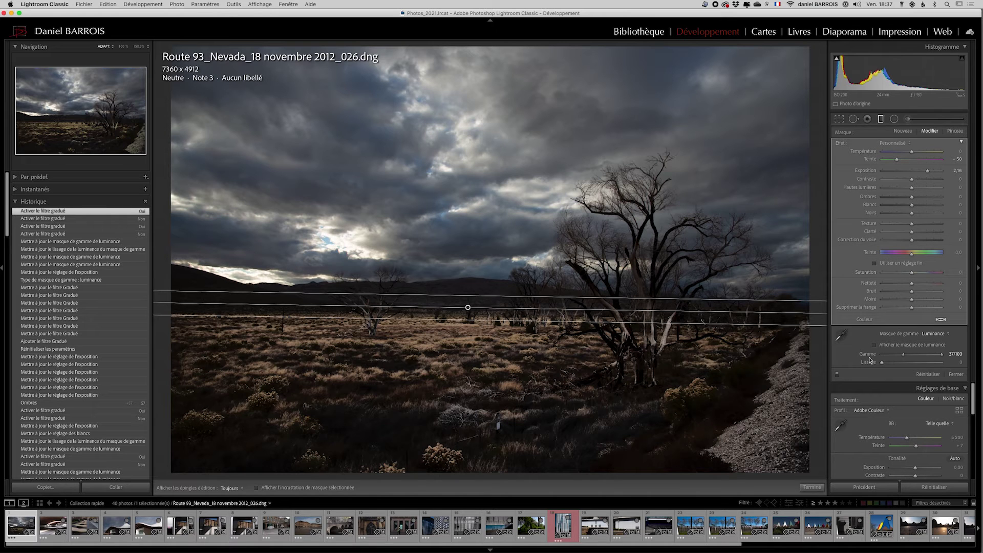
- Refine the graduated filter with Lissage 22, Gamme 43/100 and exposure 2.69, and finish editing it
{"action": "left_click", "coordinate": [903, 356]}
{"action": "left_click_drag", "start_coordinate": [881, 362], "coordinate": [895, 363]}
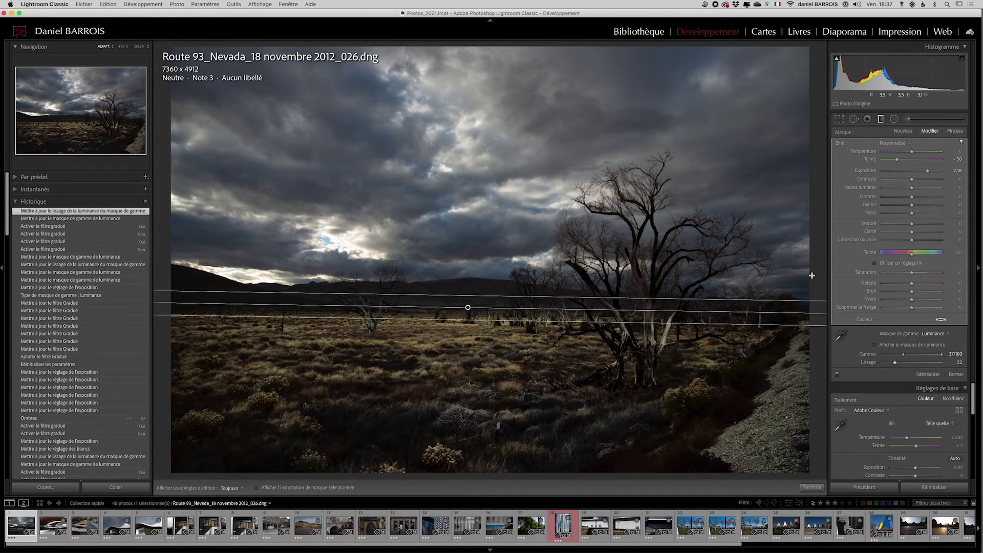
{"action": "left_click_drag", "start_coordinate": [926, 170], "coordinate": [926, 171]}
{"action": "left_click_drag", "start_coordinate": [903, 354], "coordinate": [906, 354]}
{"action": "left_click_drag", "start_coordinate": [926, 171], "coordinate": [932, 170]}
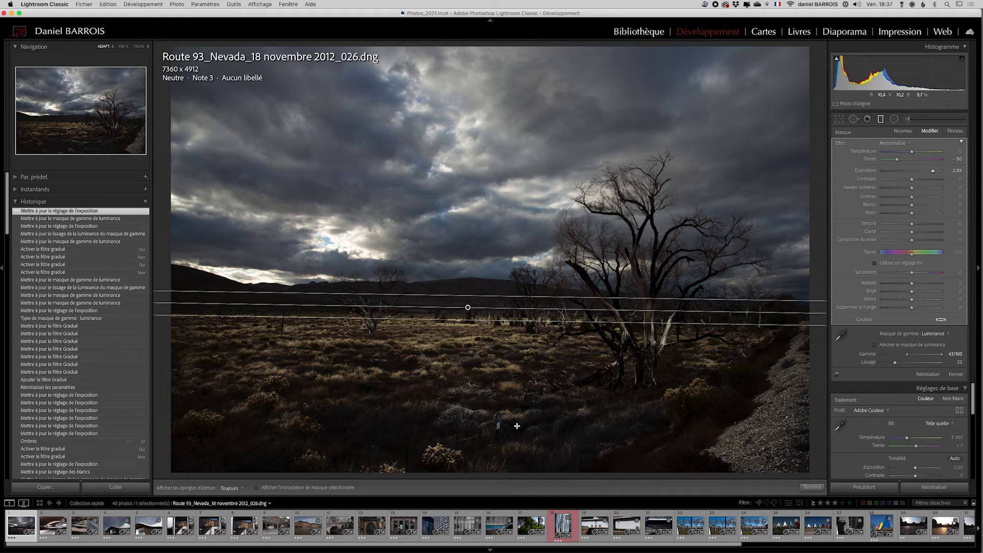
{"action": "left_click", "coordinate": [809, 488]}
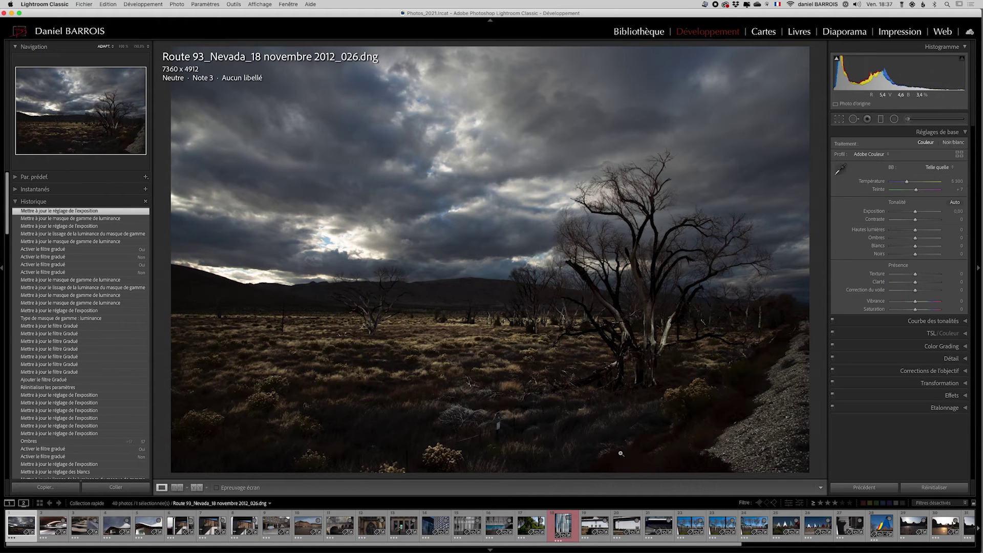
- Show the photo before and after side by side and raise the global Ombres setting to +63
{"action": "left_click", "coordinate": [198, 488]}
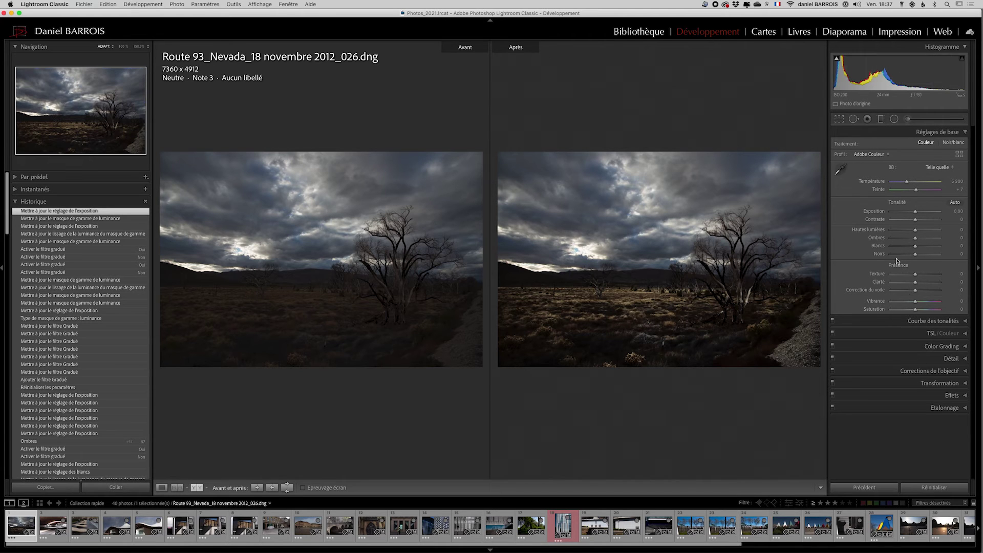
{"action": "left_click_drag", "start_coordinate": [916, 239], "coordinate": [931, 236]}
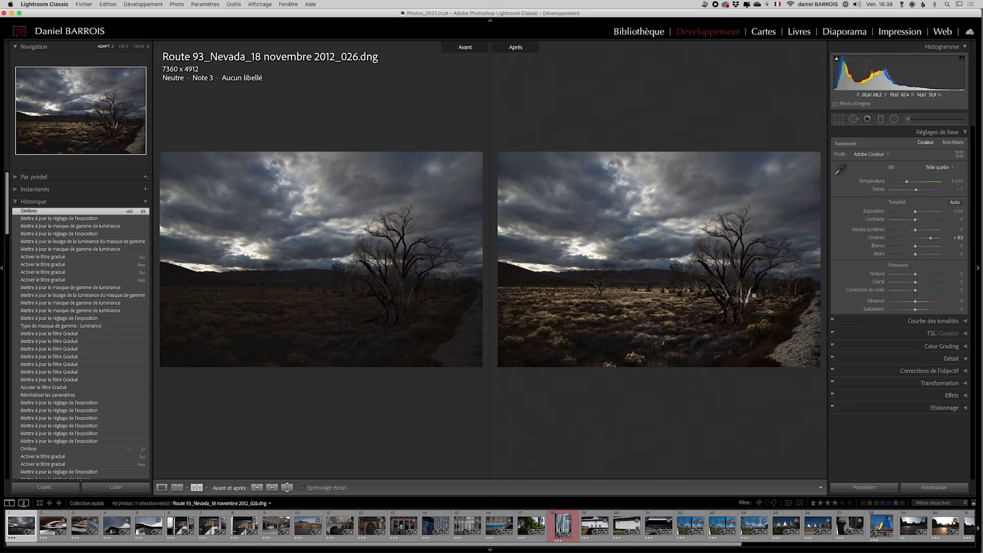
- Reopen the horizon graduated filter, lower its exposure to about 1.8, and finish editing it
{"action": "left_click", "coordinate": [880, 119]}
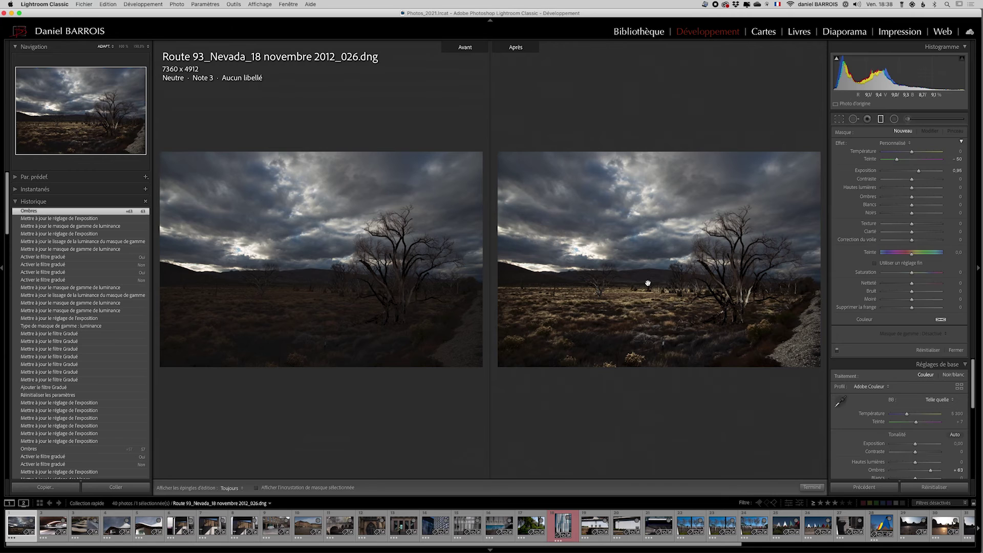
{"action": "left_click_drag", "start_coordinate": [648, 276], "coordinate": [648, 290]}
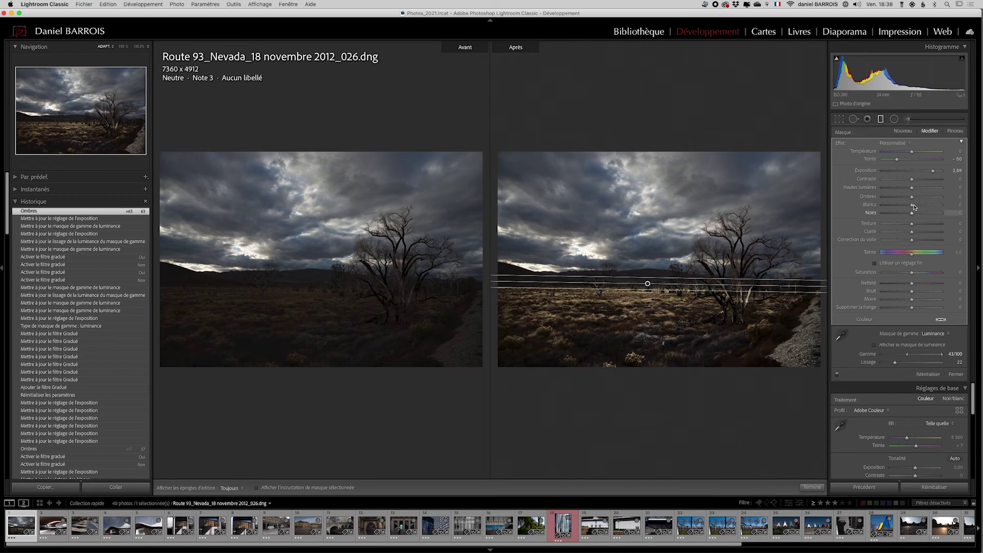
{"action": "left_click", "coordinate": [932, 171]}
{"action": "left_click_drag", "start_coordinate": [932, 172], "coordinate": [925, 174]}
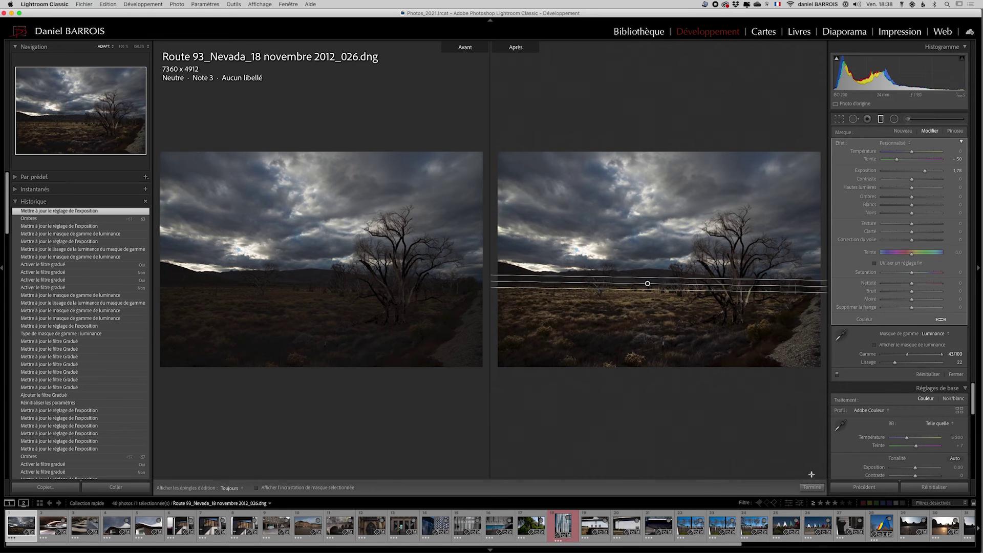
{"action": "left_click", "coordinate": [812, 487]}
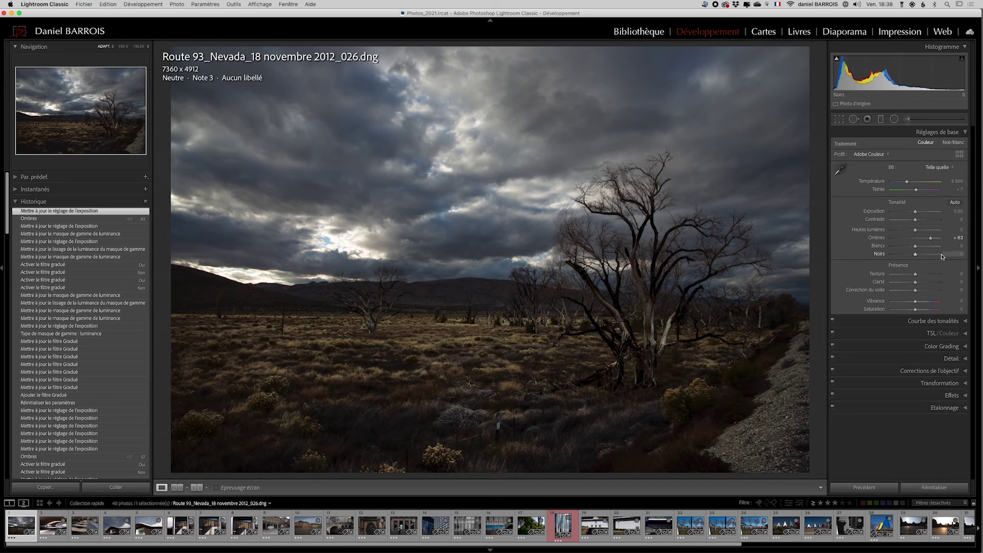
- Set the photo's global exposure to -0.20
{"action": "left_click", "coordinate": [916, 213]}
{"action": "left_click_drag", "start_coordinate": [915, 213], "coordinate": [914, 213]}
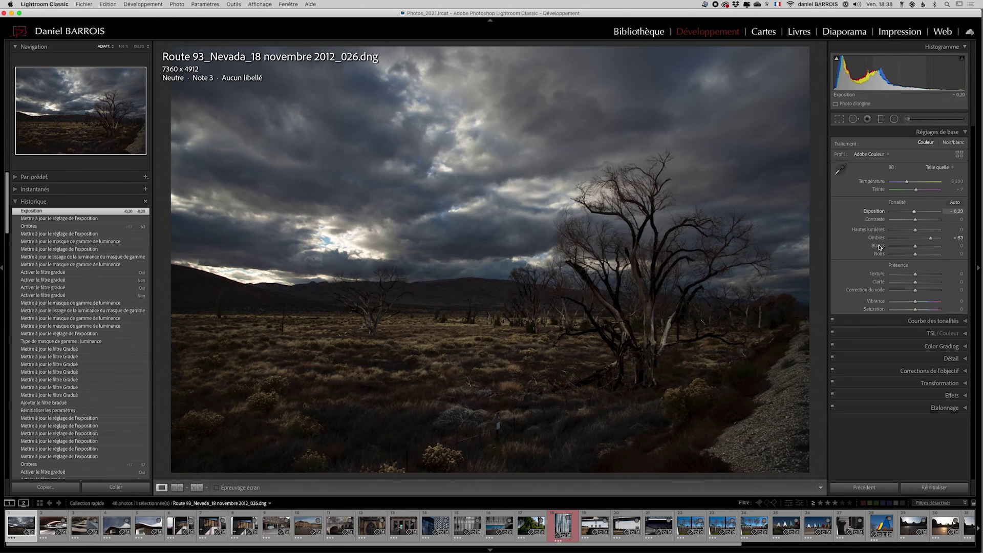